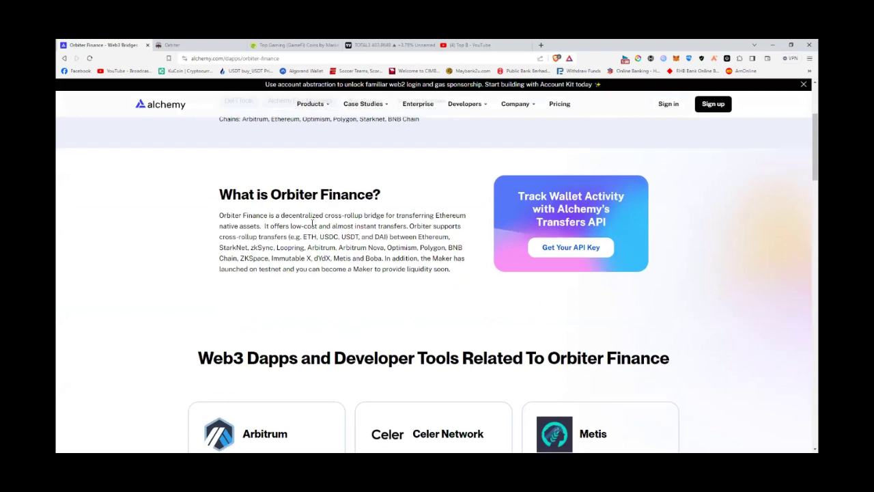
# Read the Orbiter Finance description, highlighting the cross-rollup bridge wording and the supported tokens and chains
pyautogui.moveTo(328, 216); pyautogui.dragTo(394, 216)
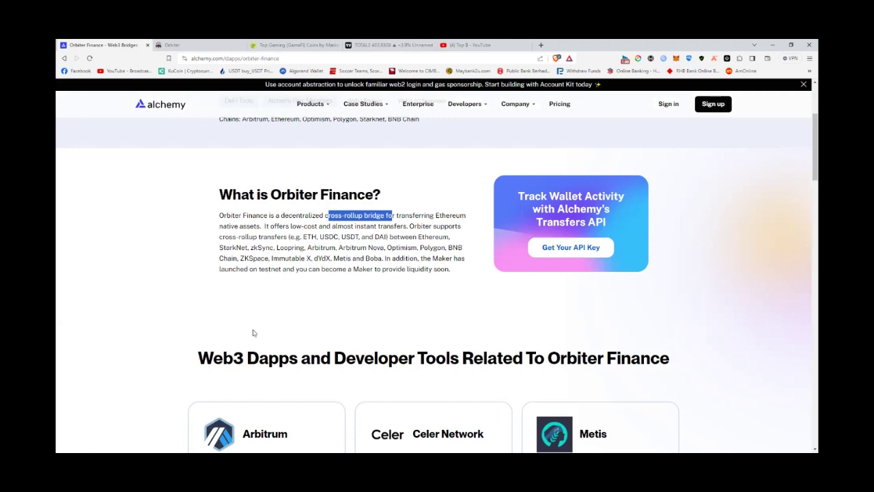
pyautogui.moveTo(359, 237); pyautogui.dragTo(451, 238)
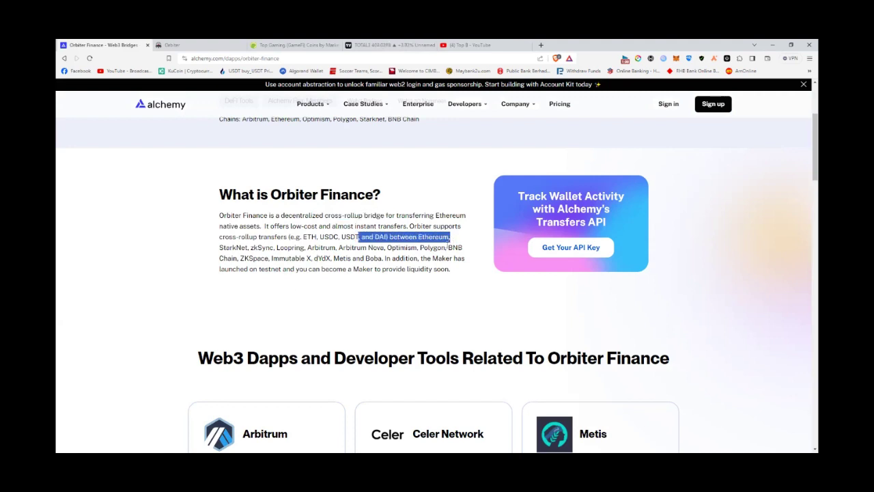
pyautogui.doubleClick(455, 247)
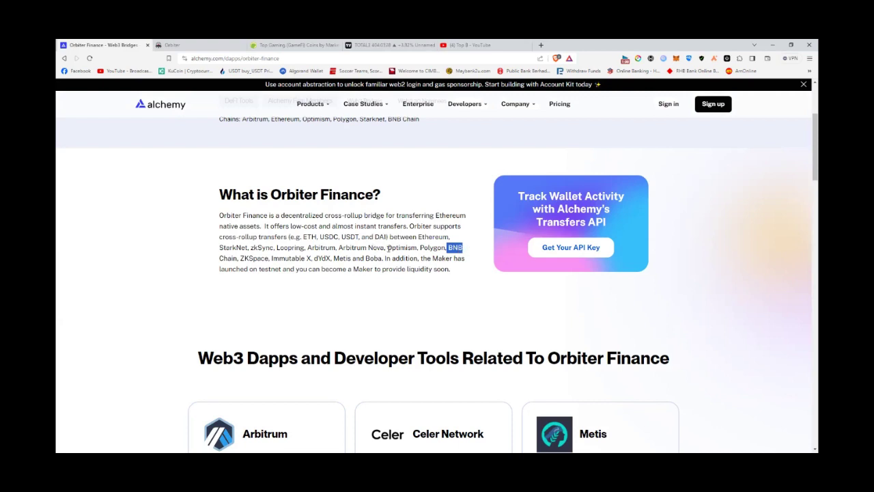
pyautogui.moveTo(386, 247); pyautogui.dragTo(452, 248)
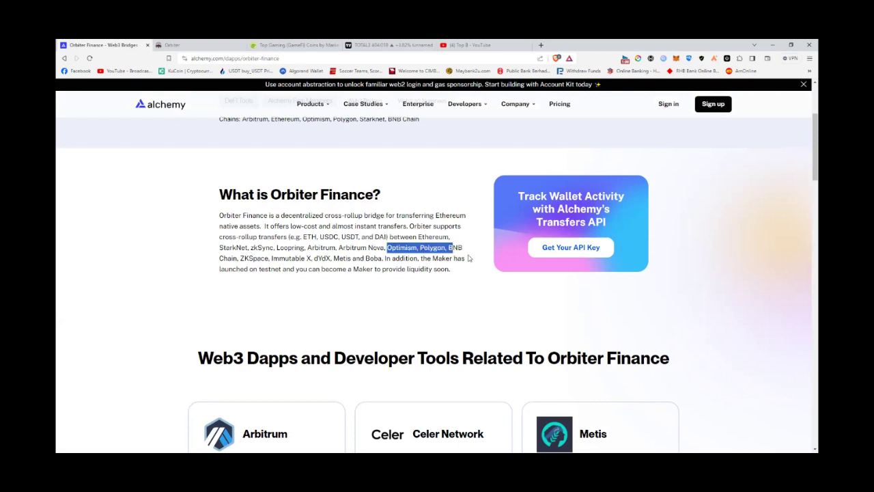
pyautogui.scroll(-1, 265, 229)
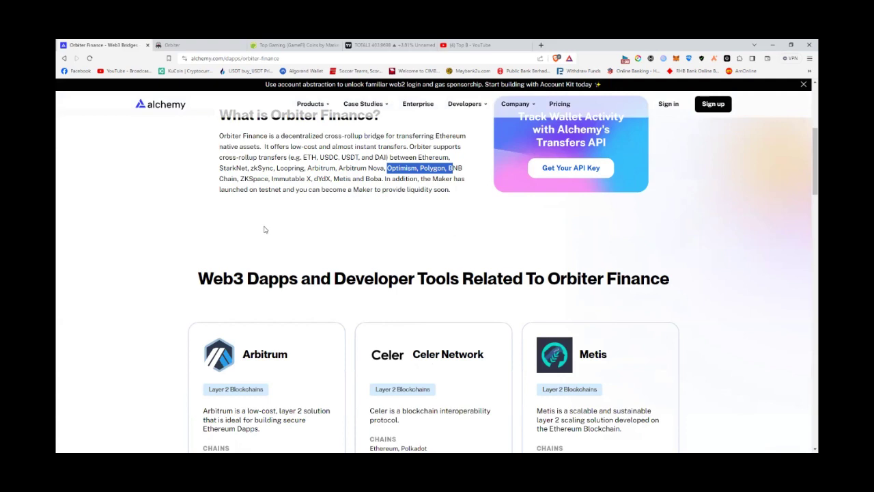
# Open the Orbiter Finance bridge page and check its web address and the connected wallet's information
pyautogui.click(205, 45)
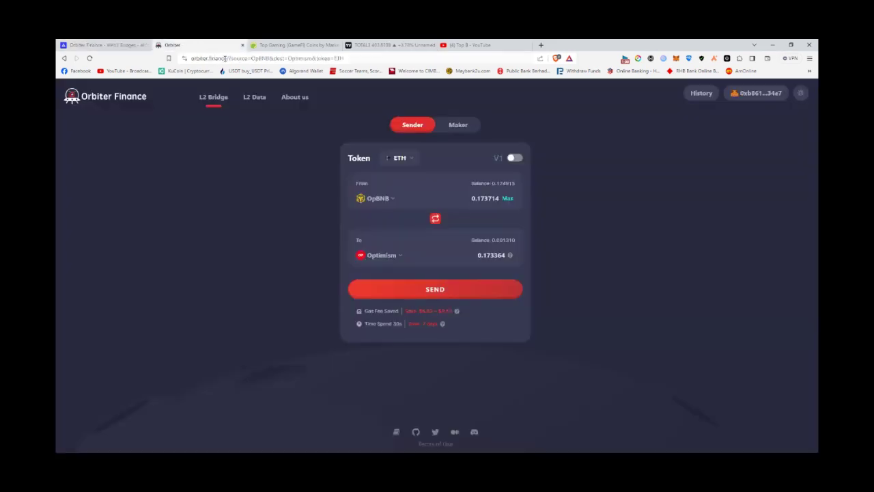
pyautogui.moveTo(214, 57); pyautogui.dragTo(148, 62)
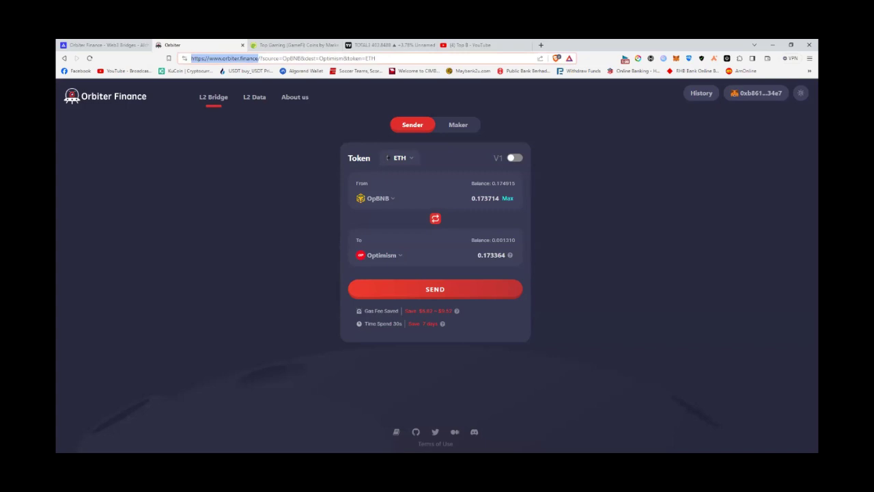
pyautogui.hotkey('alt', 'Tab')
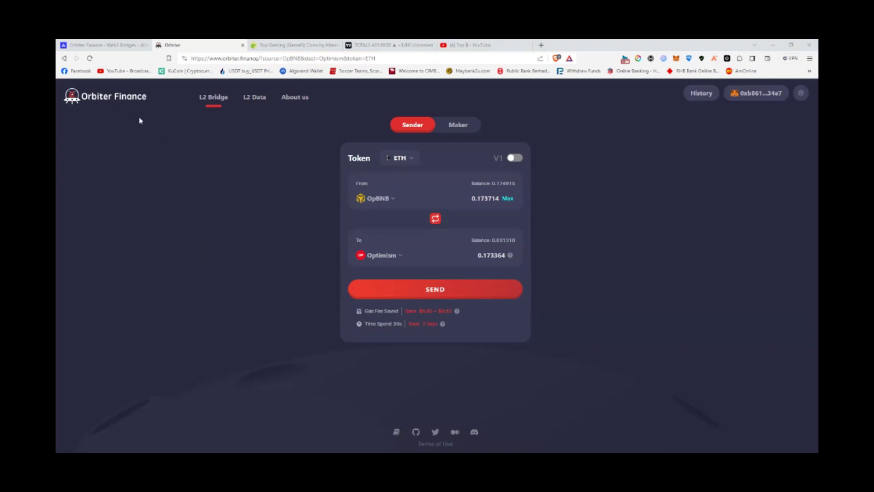
pyautogui.click(749, 96)
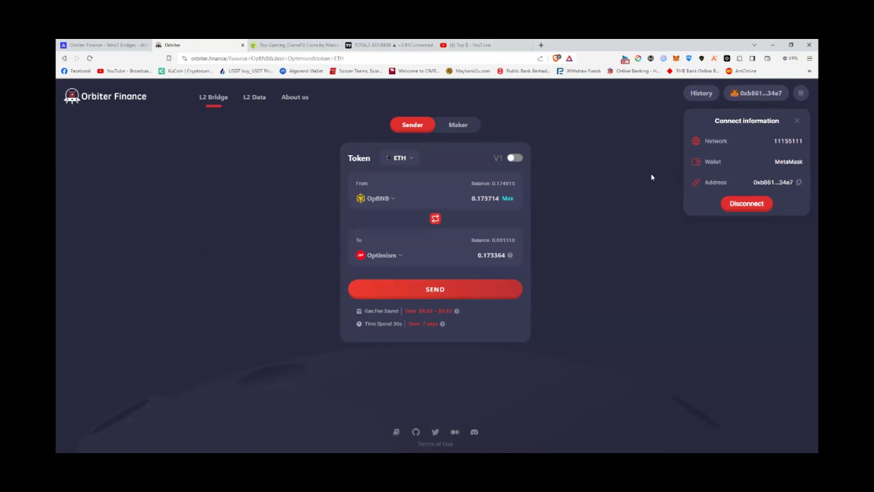
pyautogui.click(797, 123)
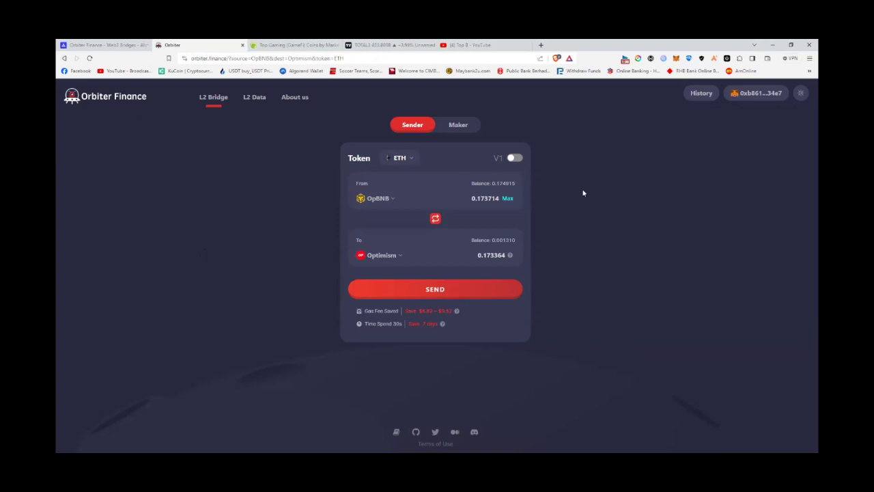
# Clear the chain search and examine the full list of available source chains, keeping the current chain selected
pyautogui.click(375, 200)
pyautogui.doubleClick(411, 221)
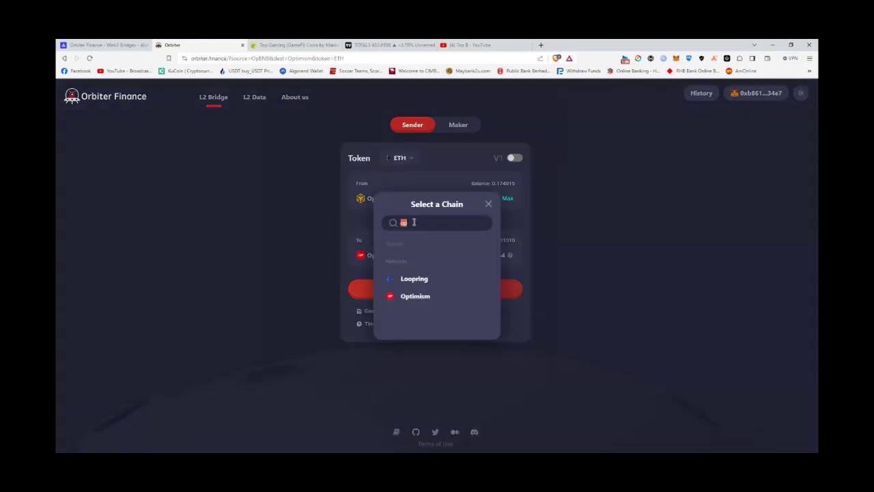
pyautogui.press('BackSpace')
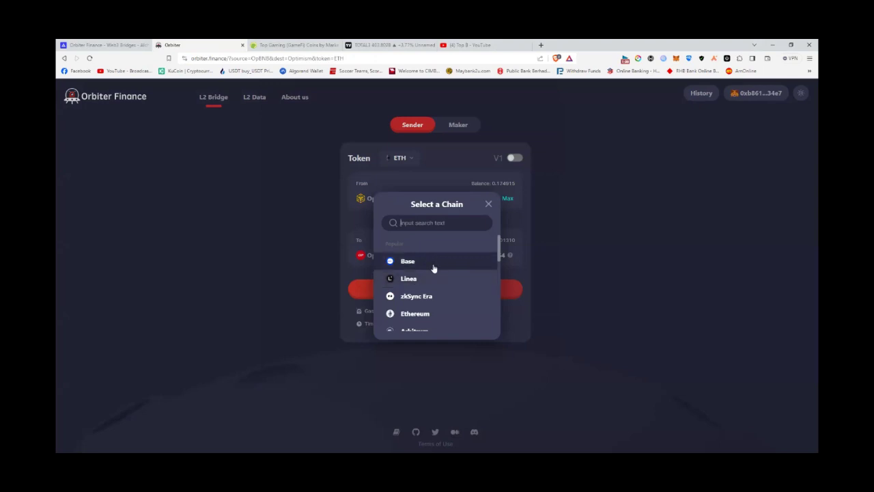
pyautogui.scroll(-3, 432, 268)
pyautogui.scroll(2, 429, 274)
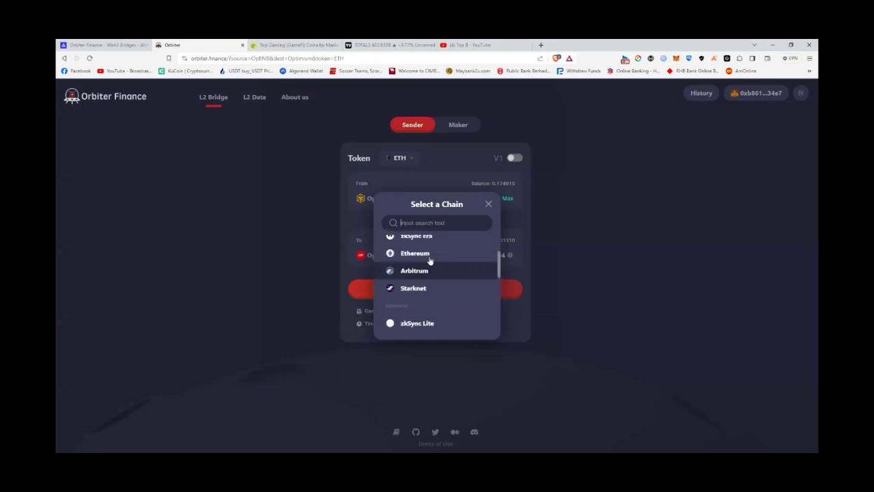
pyautogui.scroll(-5, 426, 280)
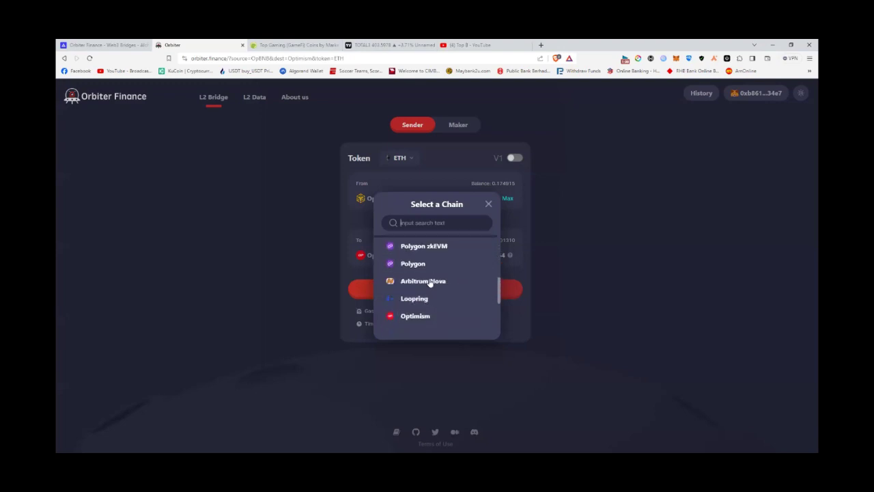
pyautogui.scroll(-3, 429, 284)
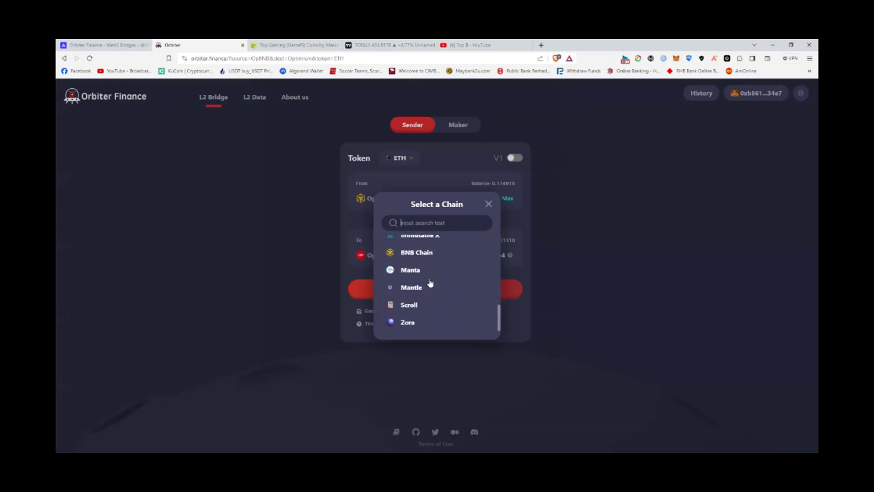
pyautogui.click(488, 203)
pyautogui.click(387, 202)
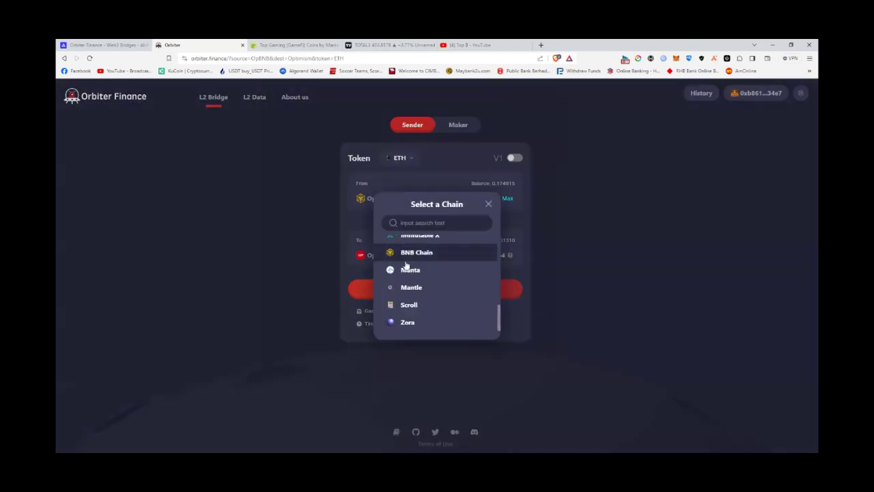
pyautogui.scroll(3, 412, 283)
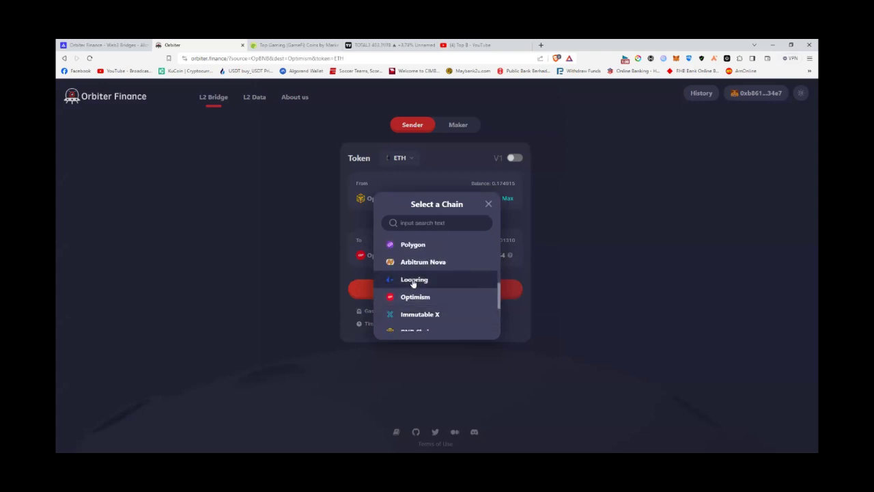
pyautogui.click(489, 202)
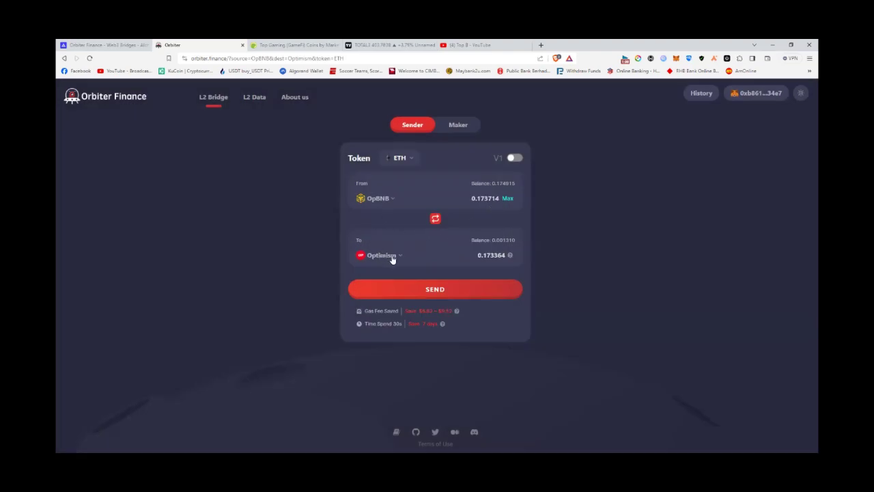
# Check the token offered for OpBNB, and set the source chain to Base to view its token options
pyautogui.click(401, 158)
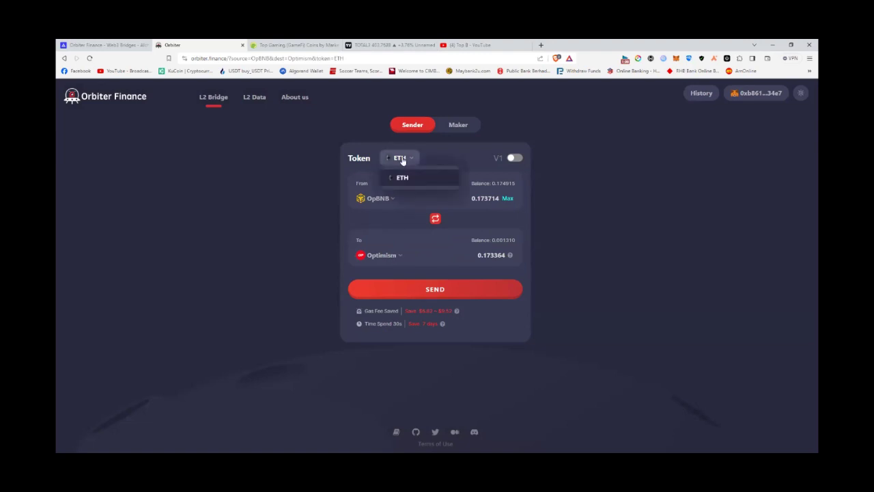
pyautogui.click(405, 178)
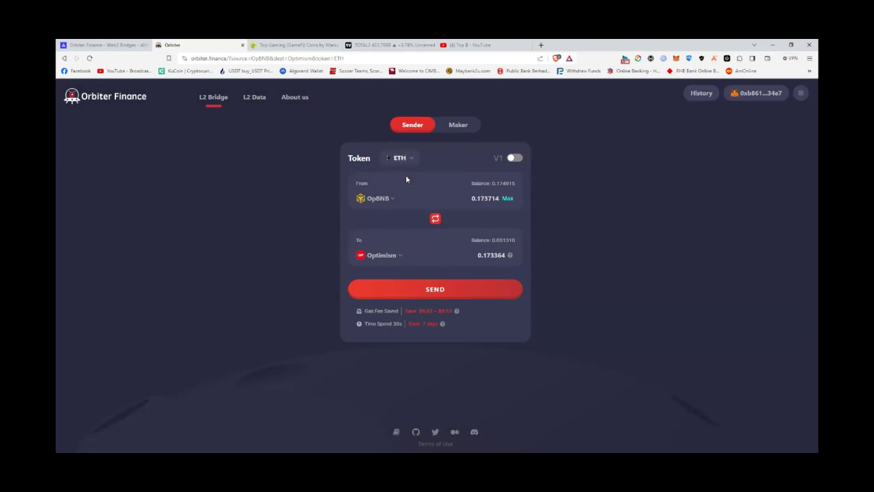
pyautogui.click(385, 201)
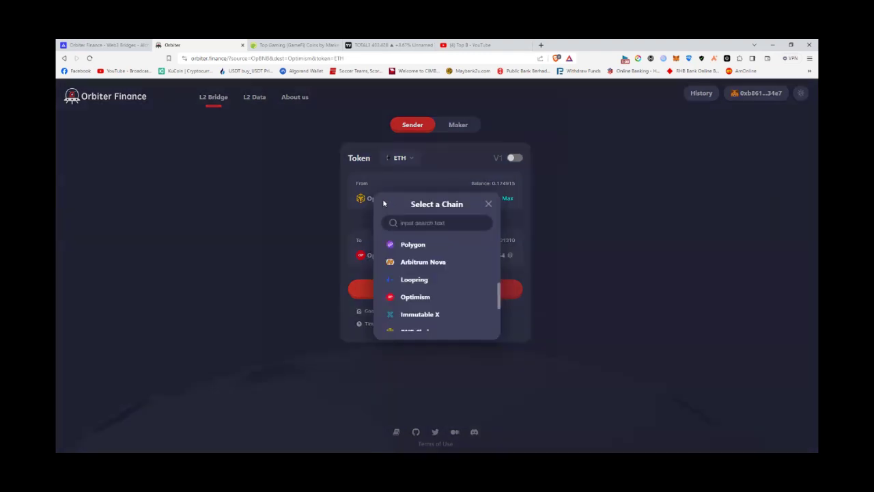
pyautogui.scroll(-3, 415, 308)
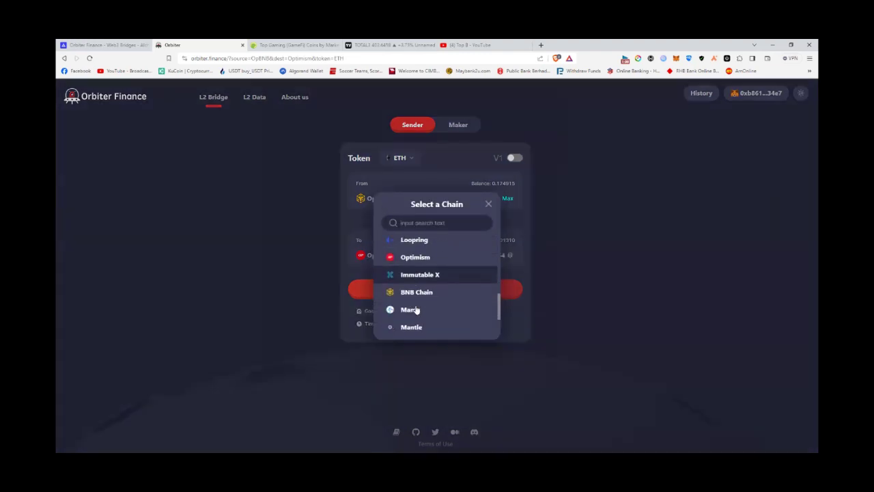
pyautogui.scroll(5, 417, 311)
pyautogui.scroll(3, 418, 294)
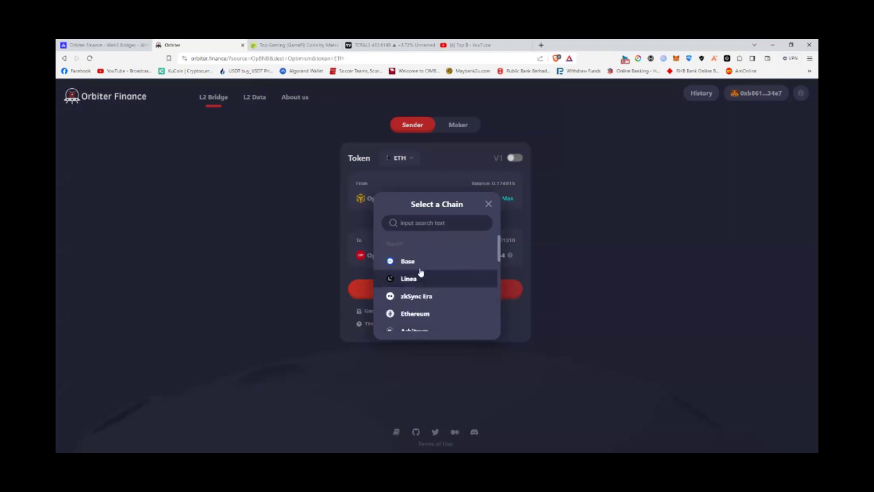
pyautogui.click(422, 265)
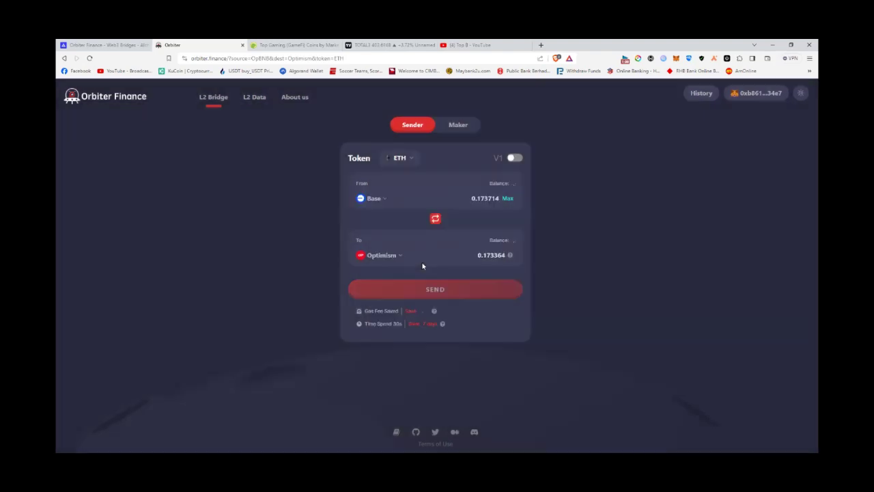
pyautogui.click(403, 159)
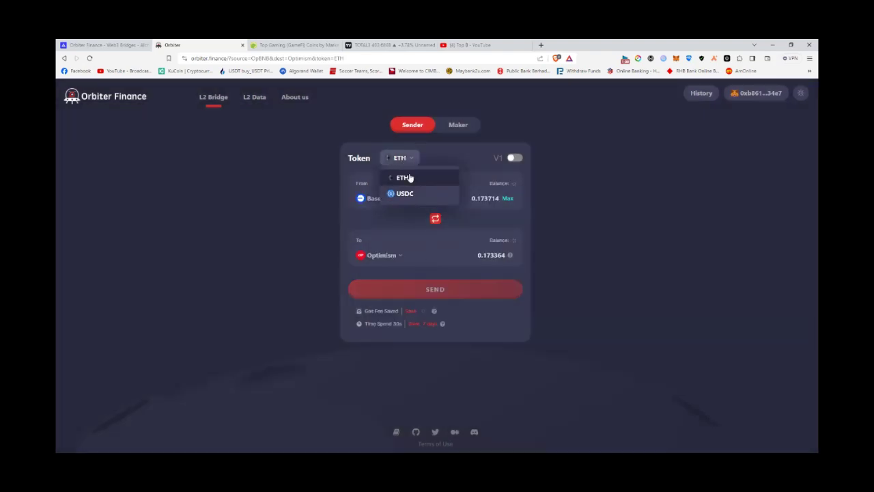
# Set the source chain to Polygon and view the tokens it supports
pyautogui.click(368, 201)
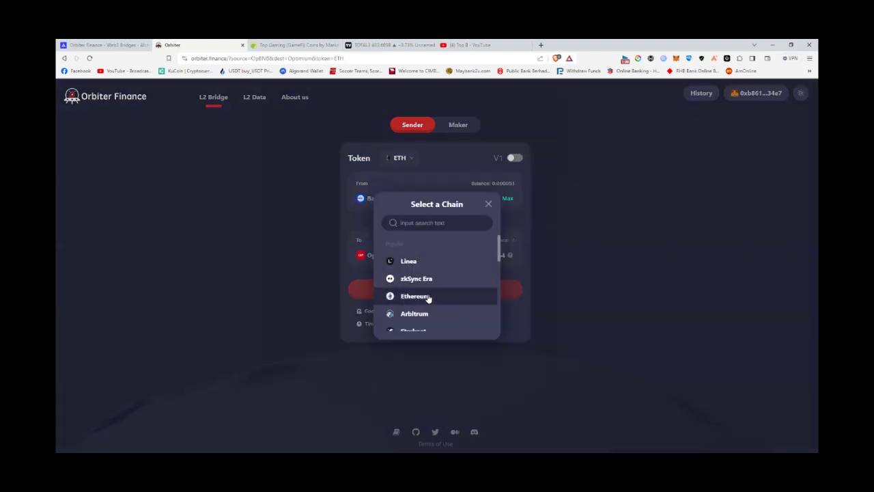
pyautogui.scroll(-4, 425, 297)
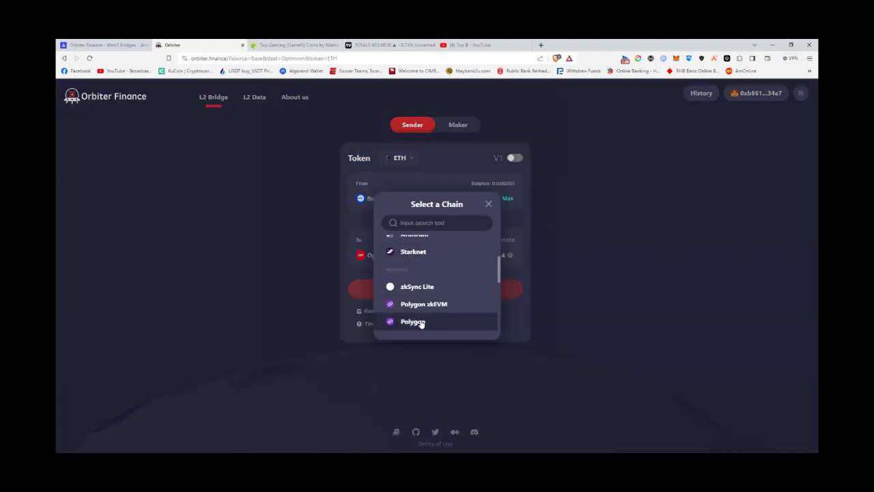
pyautogui.click(418, 321)
pyautogui.click(400, 159)
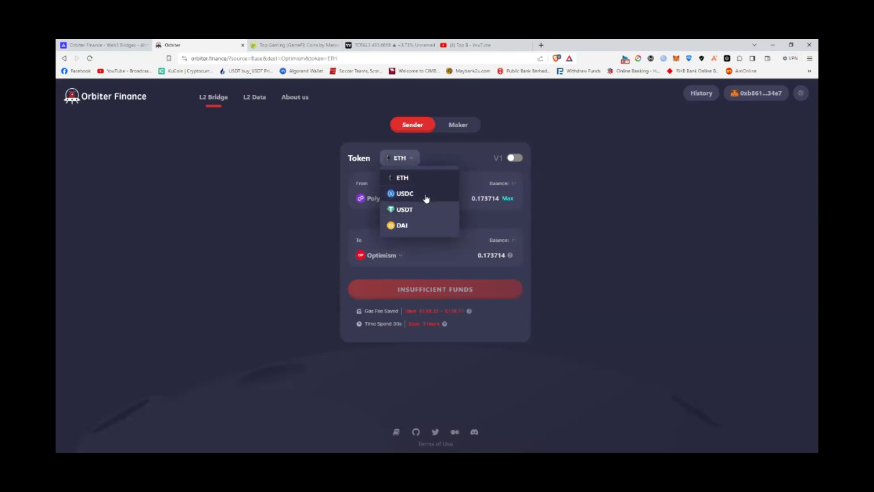
pyautogui.click(323, 194)
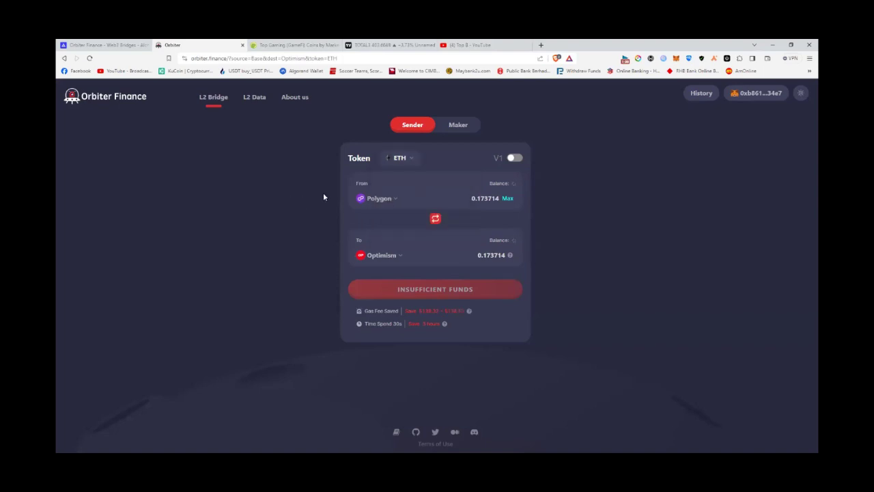
# Search the source chains for OpBNB and set it as the chain to send from
pyautogui.click(376, 201)
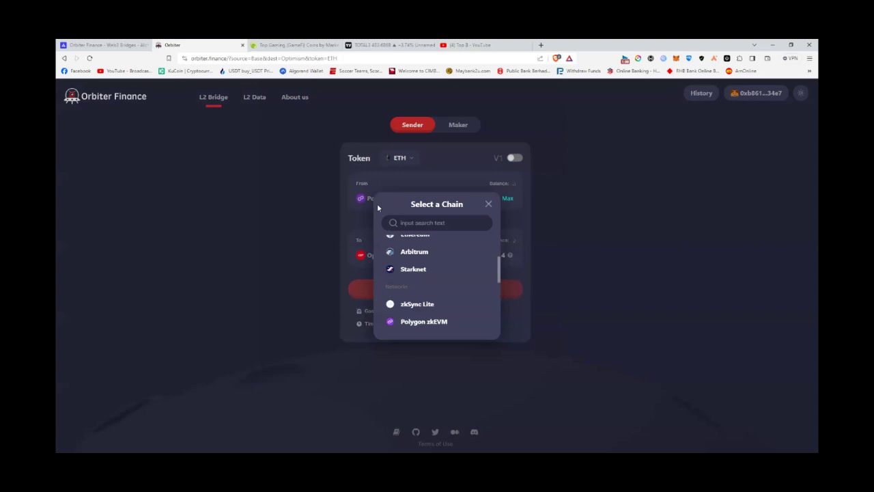
pyautogui.click(409, 223)
pyautogui.write('op')
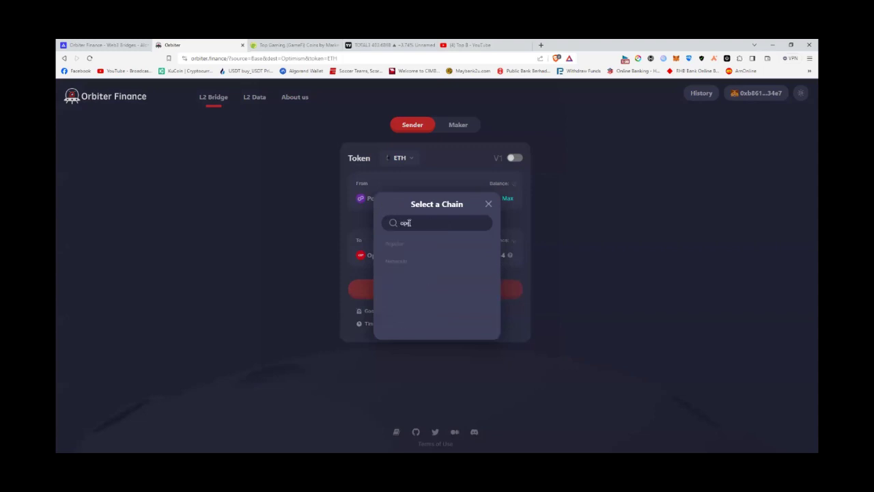
pyautogui.write('b')
pyautogui.click(396, 278)
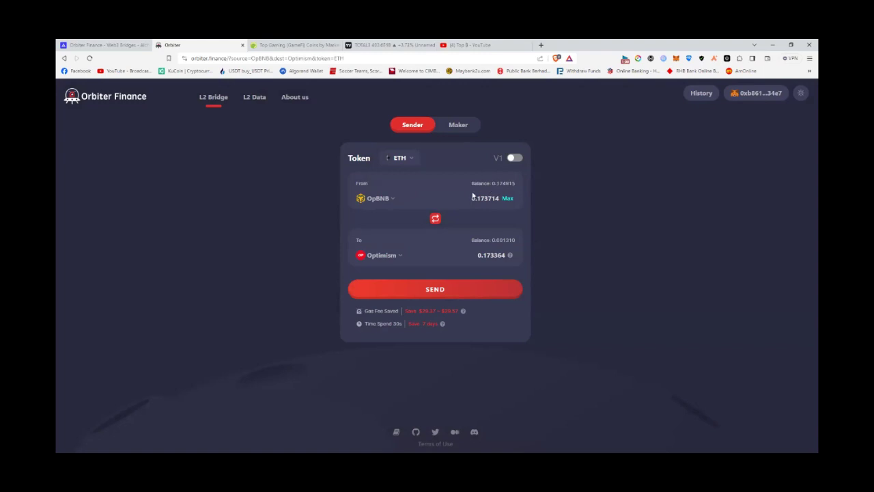
# Try to set the OpBNB transfer amount to 0.05 ETH
pyautogui.moveTo(477, 198); pyautogui.dragTo(531, 199)
pyautogui.write('05')
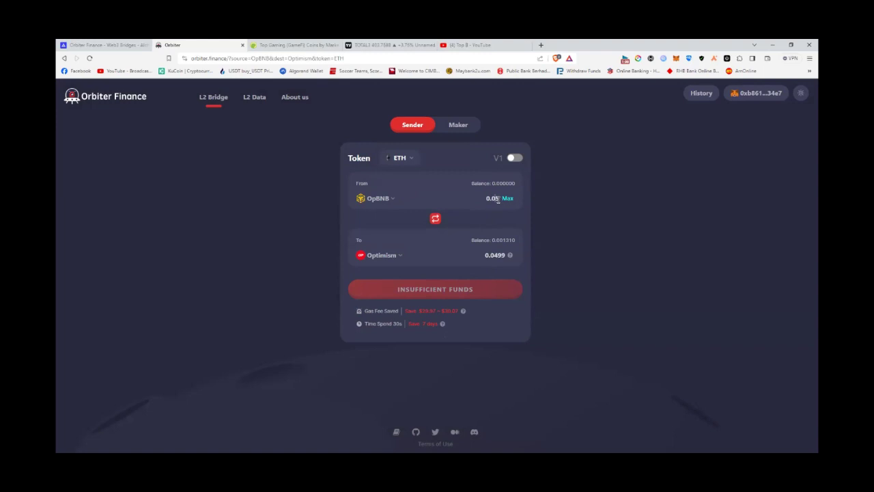
pyautogui.write('0')
# Reload the bridge page and set the amount to send from OpBNB to Optimism to 0.05 ETH
pyautogui.click(88, 58)
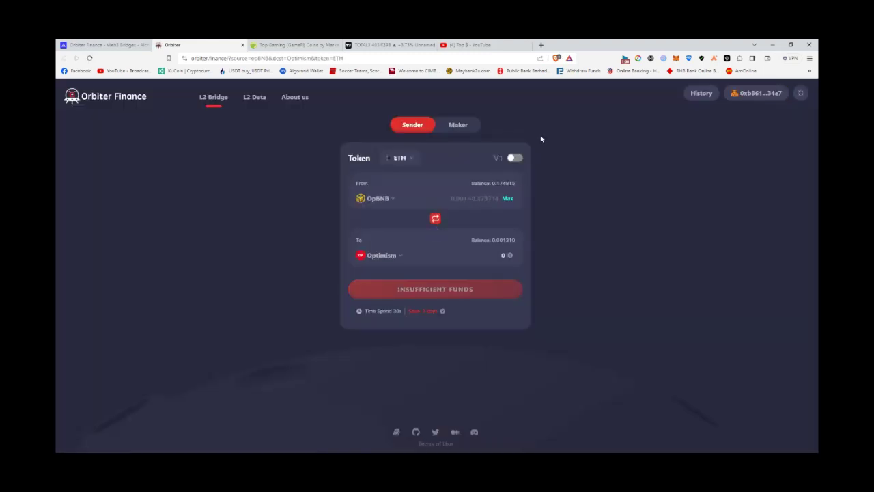
pyautogui.click(475, 198)
pyautogui.write('0.05')
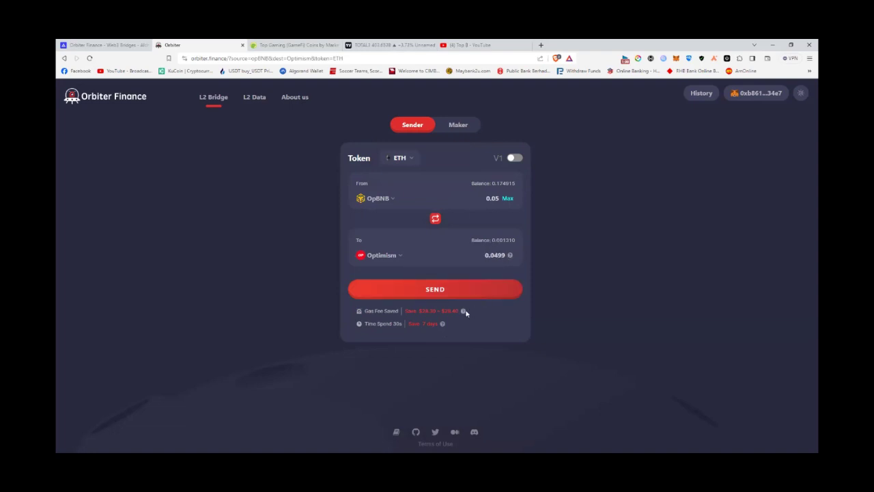
# Submit the 0.05 ETH transfer from OpBNB to Optimism, then confirm and send it
pyautogui.moveTo(465, 313)
pyautogui.click(476, 295)
pyautogui.click(486, 289)
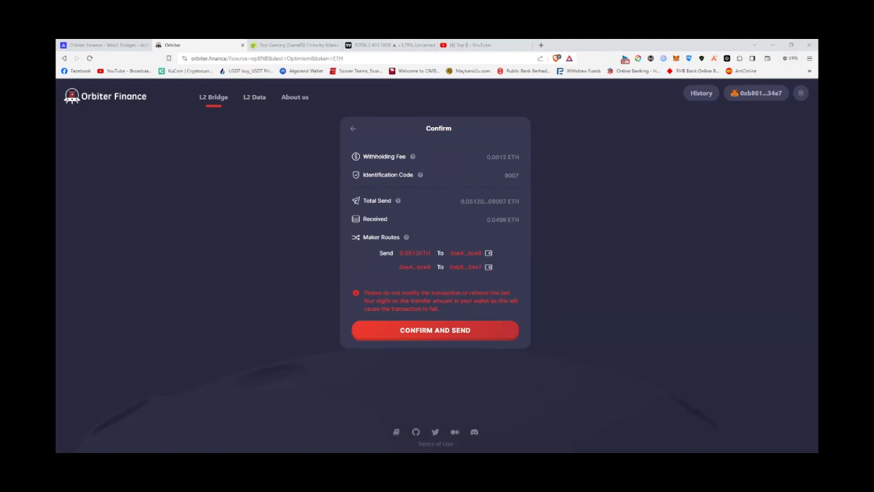
pyautogui.click(441, 331)
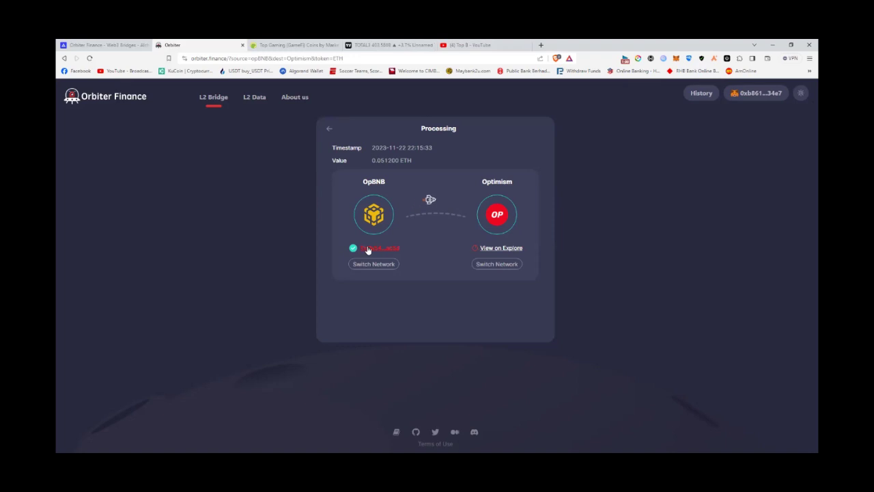
# Open the OpBNB side's transaction in the block explorer and examine its transaction fee
pyautogui.click(377, 249)
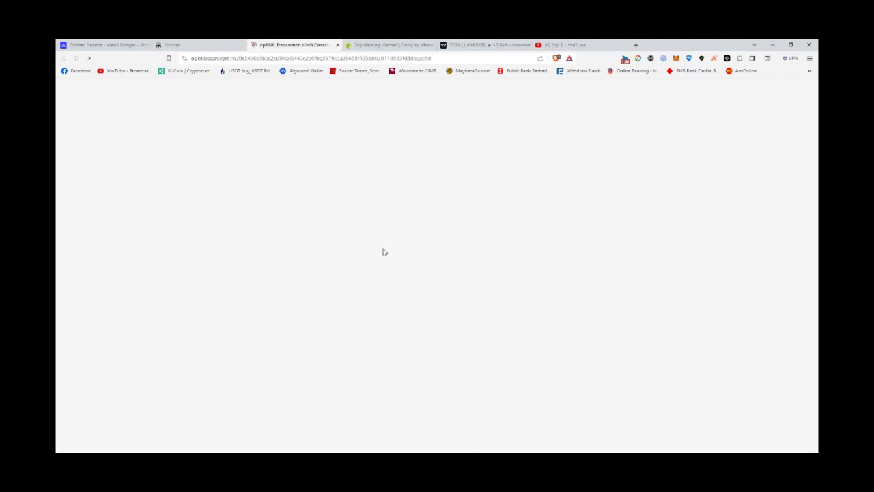
pyautogui.scroll(-1, 384, 251)
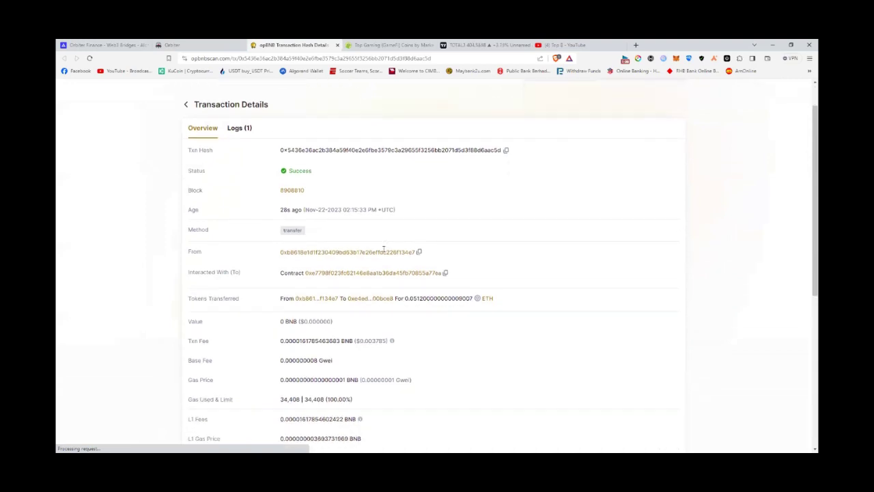
pyautogui.moveTo(192, 340); pyautogui.dragTo(217, 342)
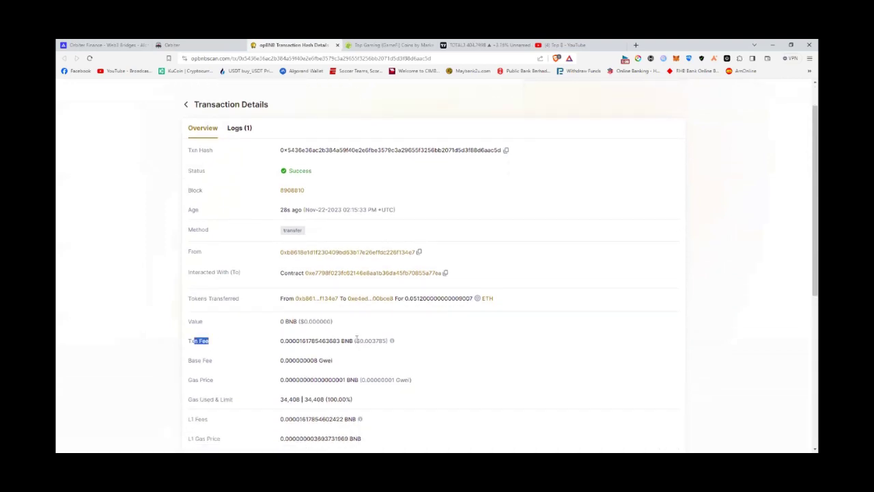
pyautogui.moveTo(358, 340); pyautogui.dragTo(385, 345)
pyautogui.click(445, 342)
# Return to the bridge, open the Optimism side's transaction in its explorer and examine the transaction fee
pyautogui.click(213, 43)
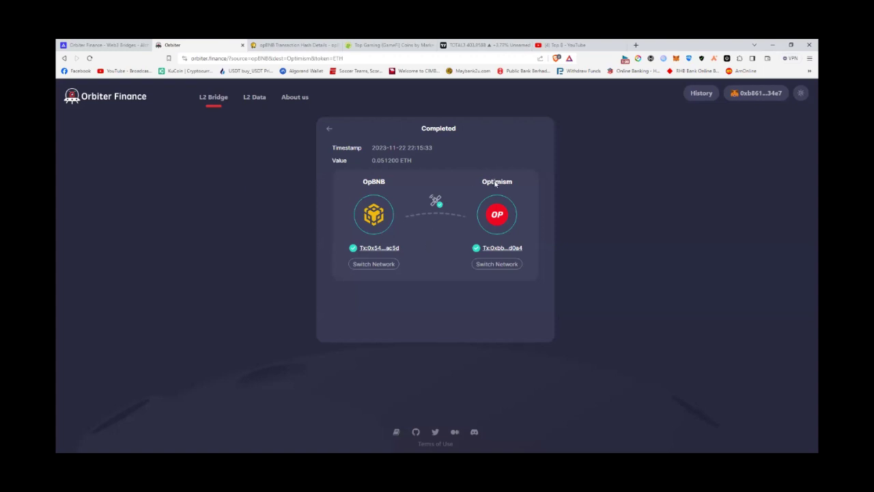
pyautogui.click(496, 249)
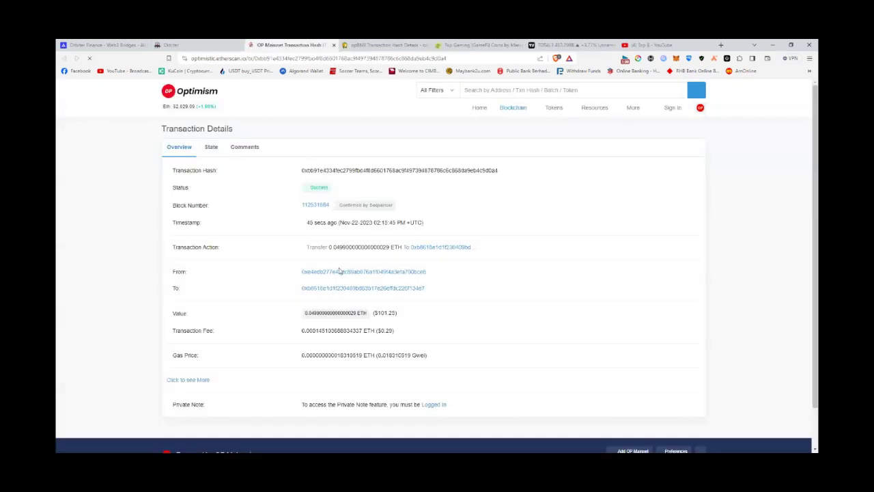
pyautogui.moveTo(380, 330); pyautogui.dragTo(412, 335)
# Go back to the bridge form, look through the transfer history up to page 4, and close the history
pyautogui.click(194, 44)
pyautogui.click(330, 131)
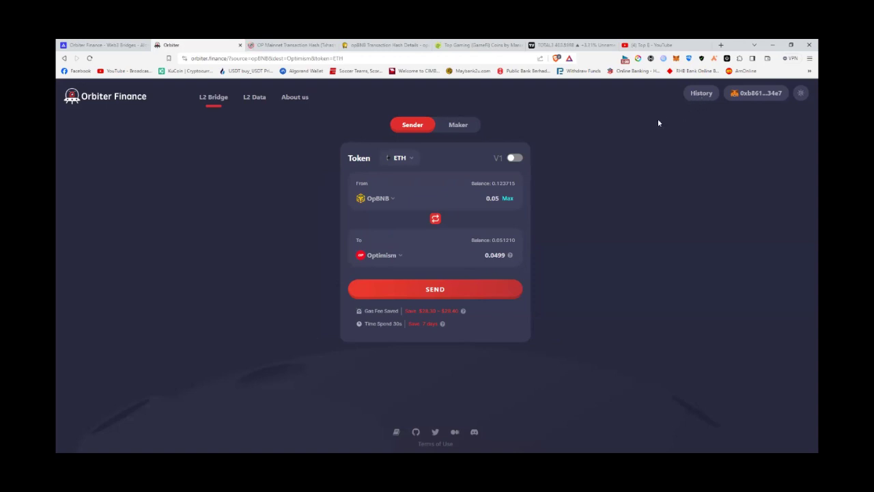
pyautogui.click(697, 95)
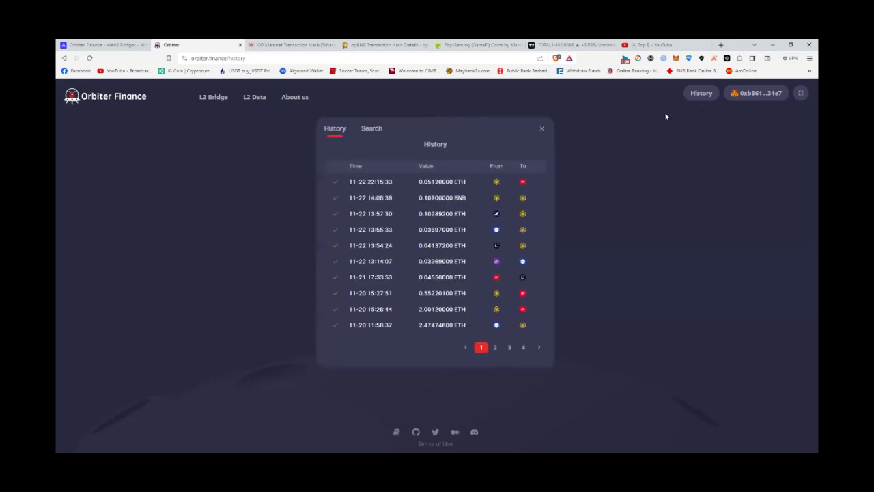
pyautogui.click(525, 347)
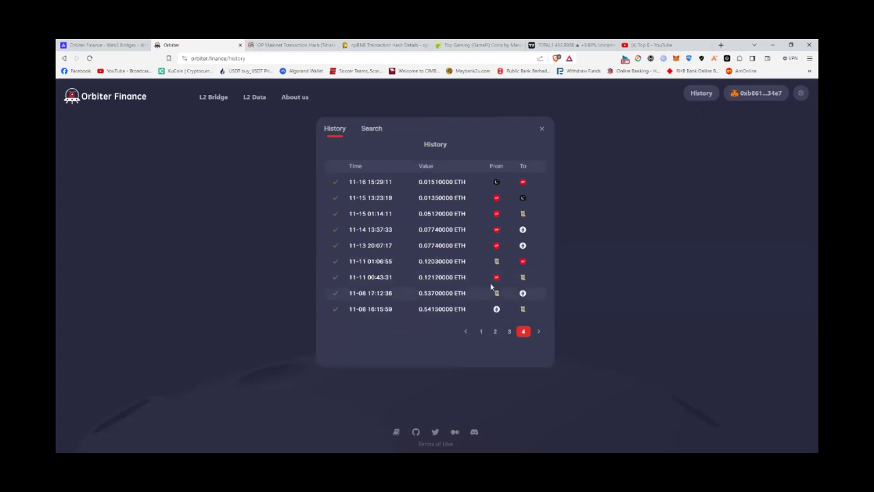
pyautogui.click(542, 129)
# Search the destination chains for "bnb", set the destination to BNB Chain and change the transfer token to BNB
pyautogui.click(447, 240)
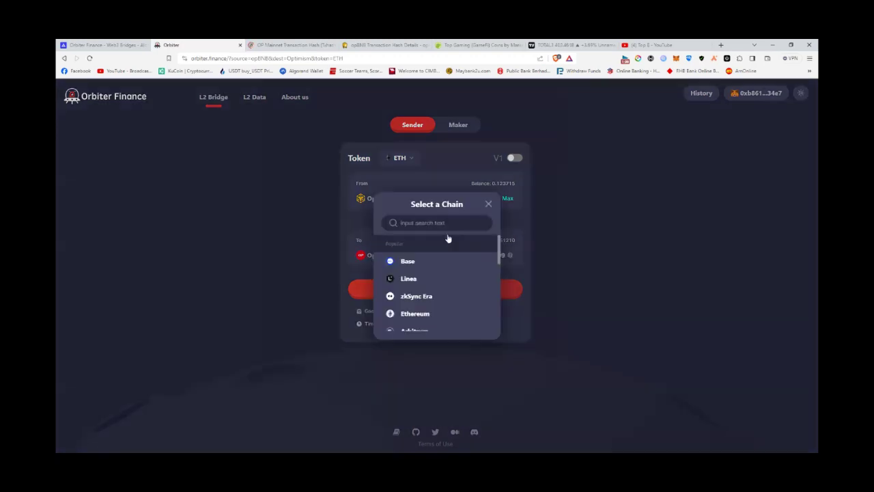
pyautogui.click(459, 222)
pyautogui.write('bnb')
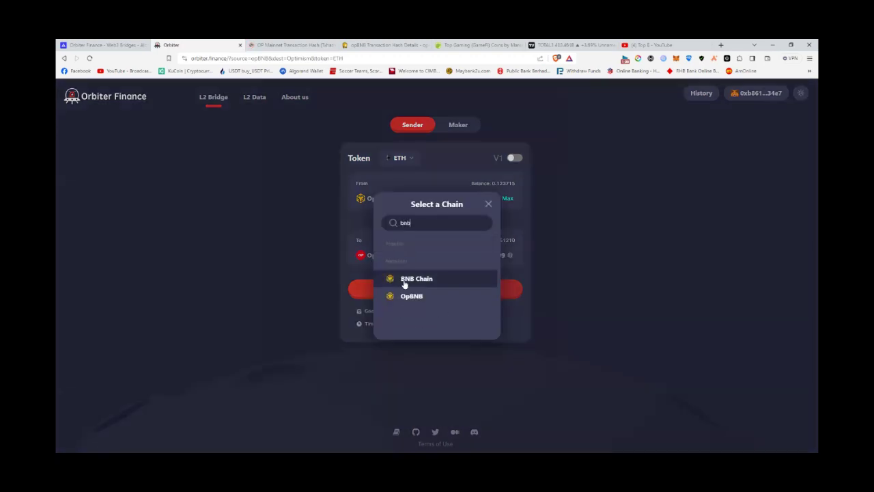
pyautogui.click(413, 276)
pyautogui.click(398, 164)
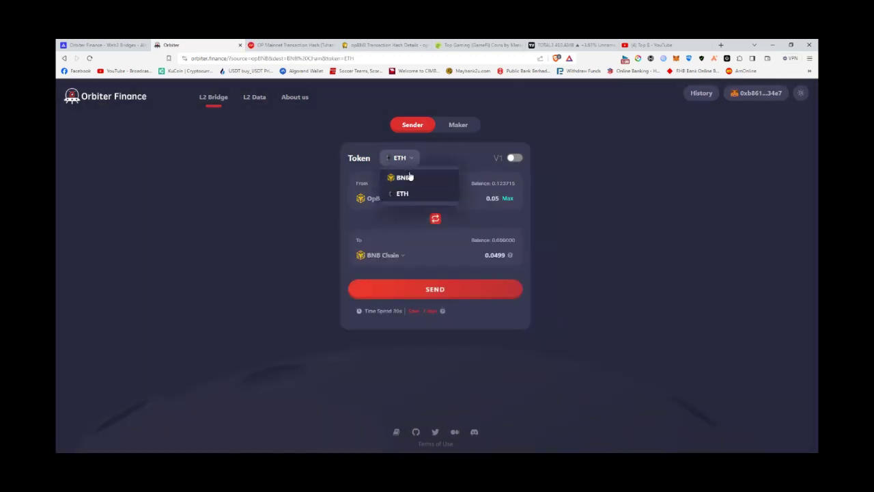
pyautogui.click(412, 177)
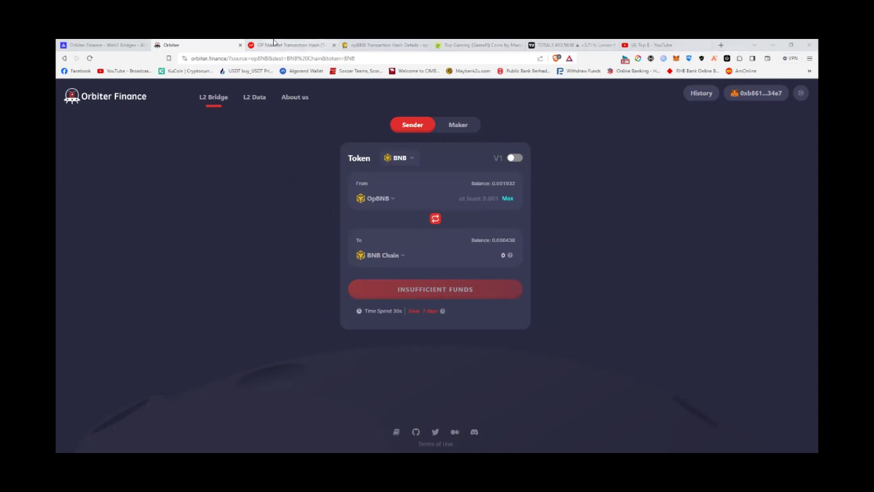
# Close both transaction explorer pages and view the Top Gaming (GameFi) Coins list on CoinGecko
pyautogui.click(337, 44)
pyautogui.click(337, 44)
pyautogui.click(294, 44)
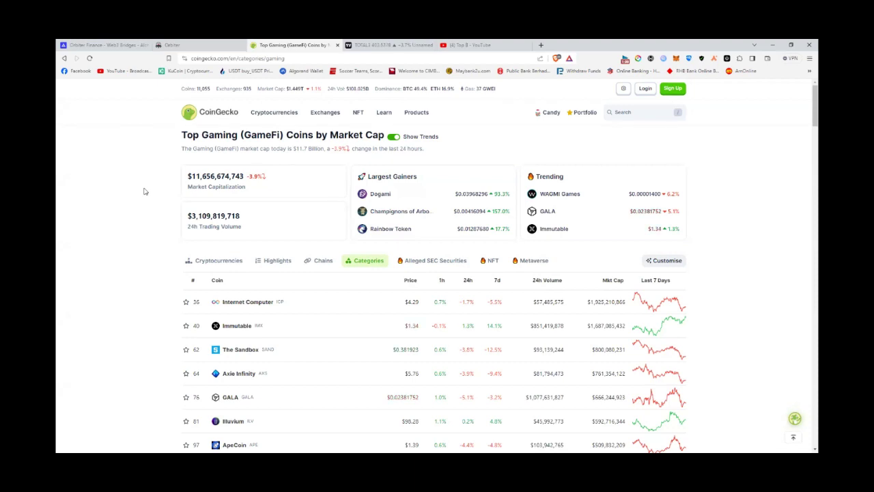
pyautogui.scroll(-3, 158, 217)
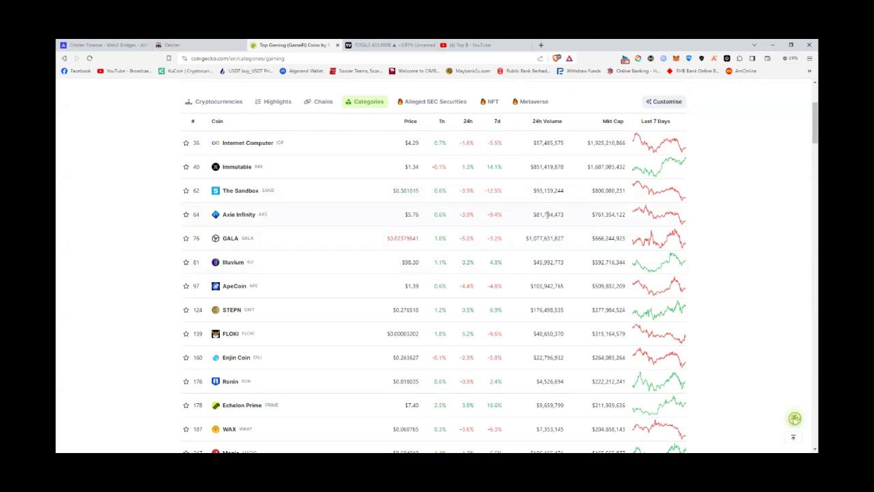
# Check Axie Infinity's 24-hour volume and open the Axie Infinity, GALA and Echelon Prime coin pages in separate tabs
pyautogui.moveTo(534, 215); pyautogui.dragTo(565, 214)
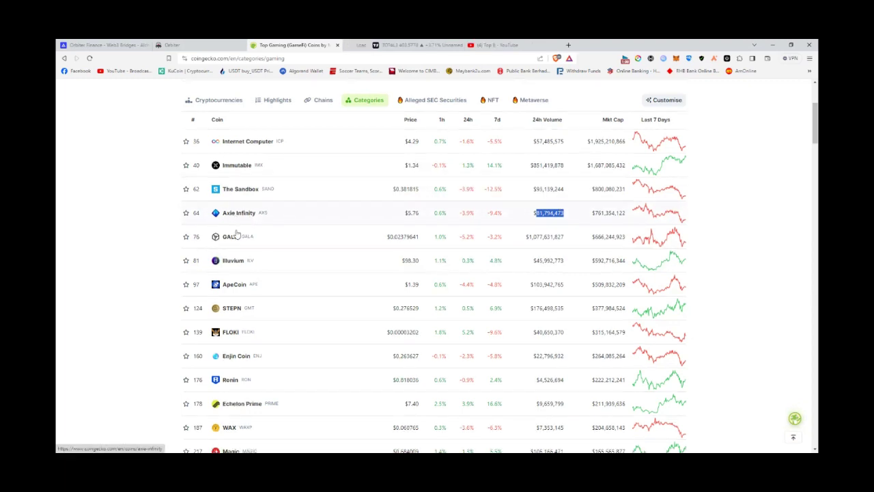
pyautogui.scroll(-1, 225, 198)
pyautogui.middleClick(228, 199)
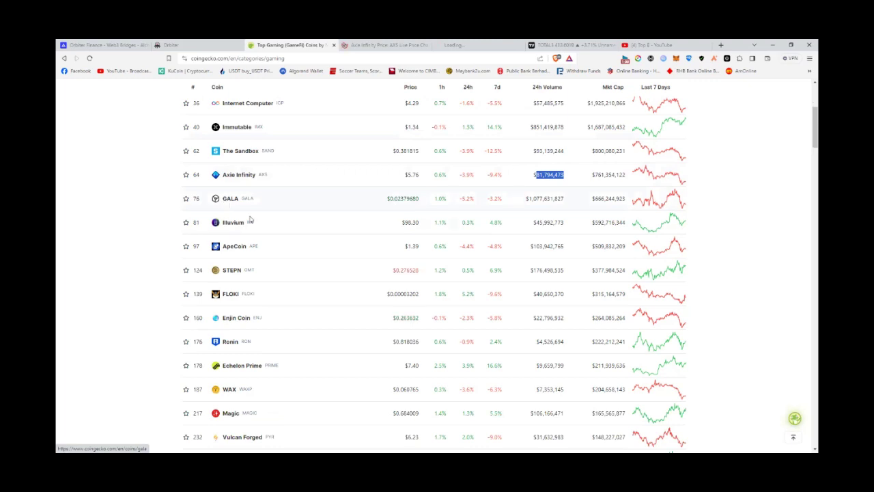
pyautogui.scroll(-3, 282, 261)
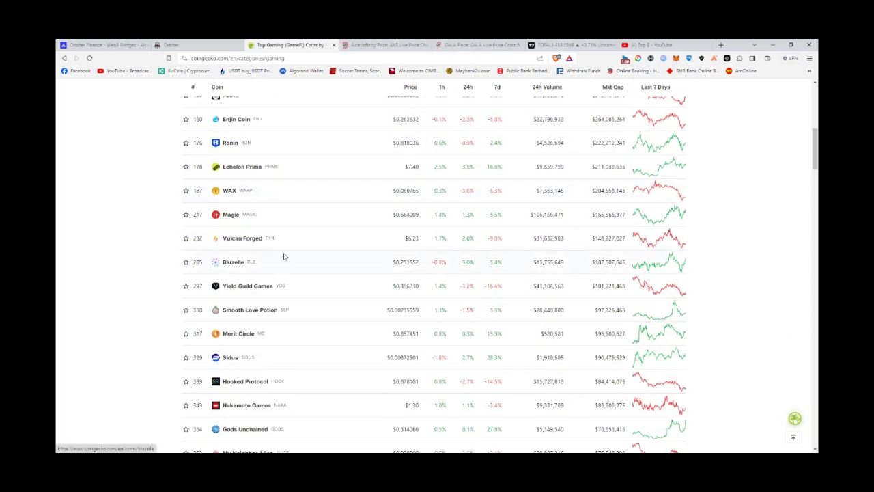
pyautogui.scroll(1, 288, 223)
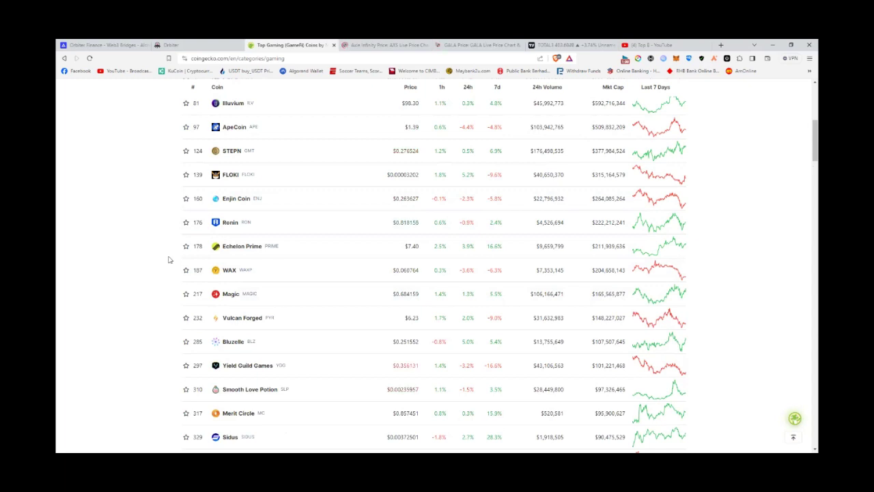
pyautogui.middleClick(230, 250)
# Examine the lower-ranked coins in the gaming list, then return to its highest-ranked entries
pyautogui.scroll(-4, 192, 263)
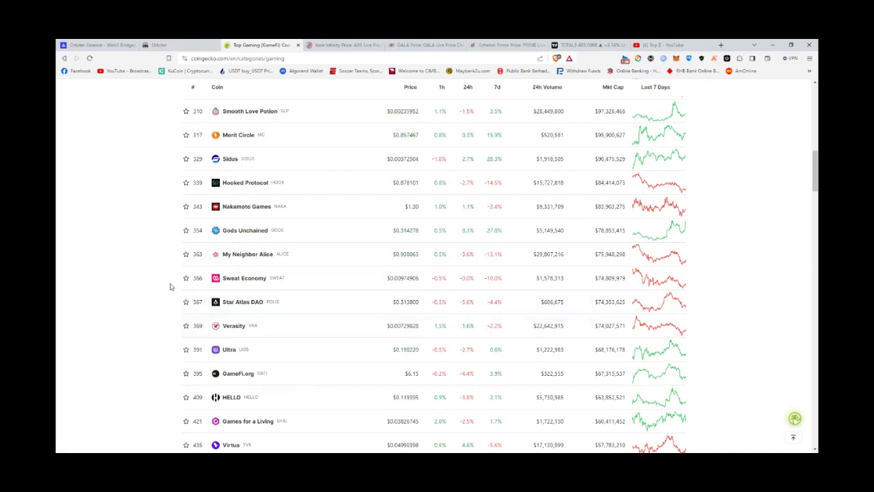
pyautogui.scroll(-2, 170, 286)
pyautogui.scroll(-1, 170, 287)
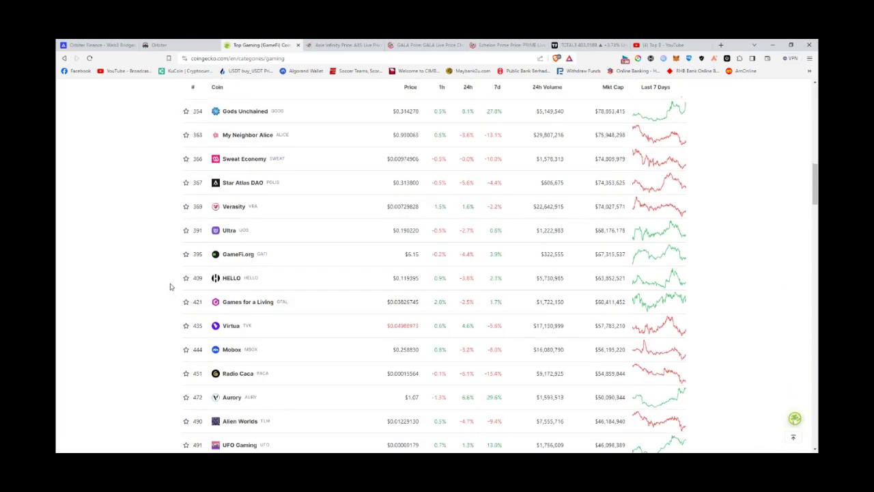
pyautogui.scroll(-1, 171, 287)
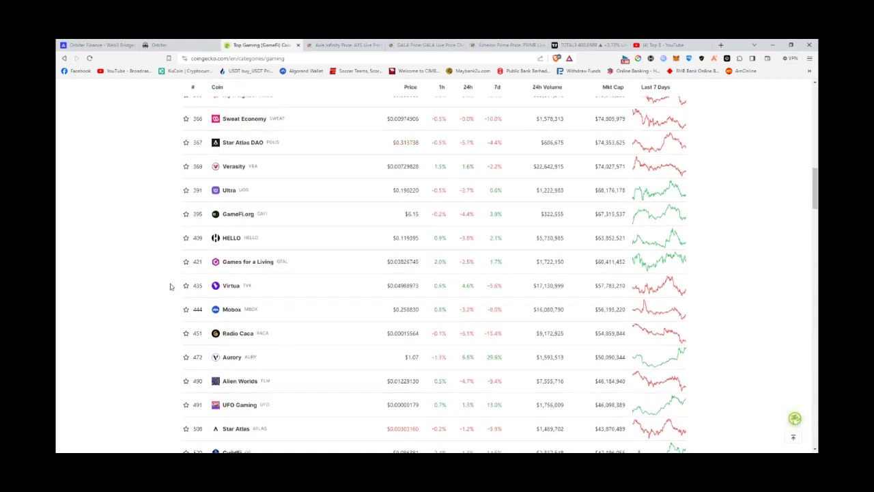
pyautogui.scroll(-2, 171, 287)
pyautogui.scroll(15, 171, 286)
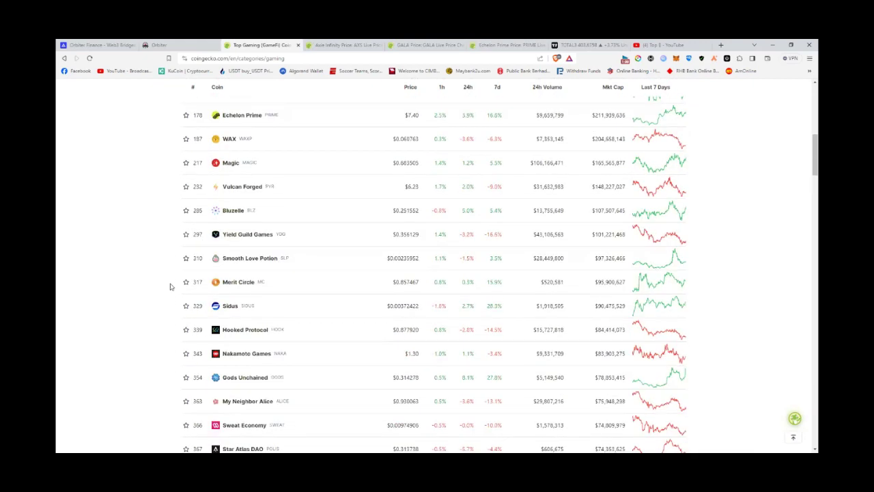
pyautogui.scroll(2, 171, 287)
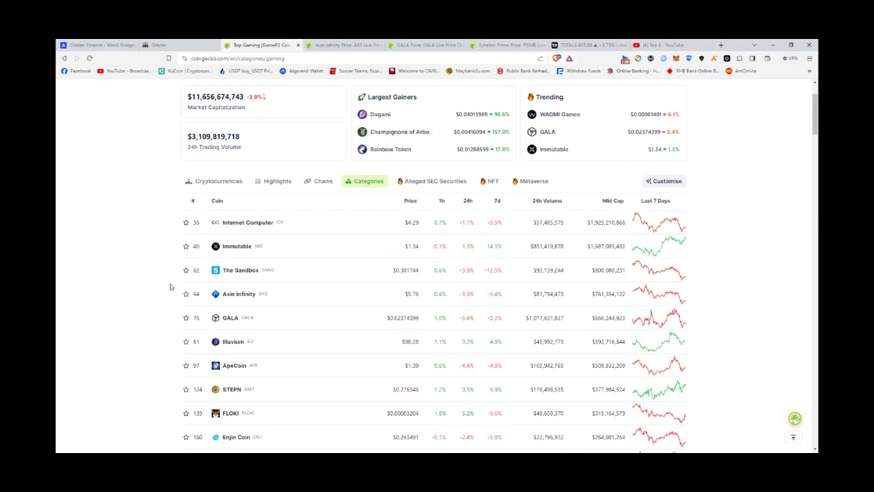